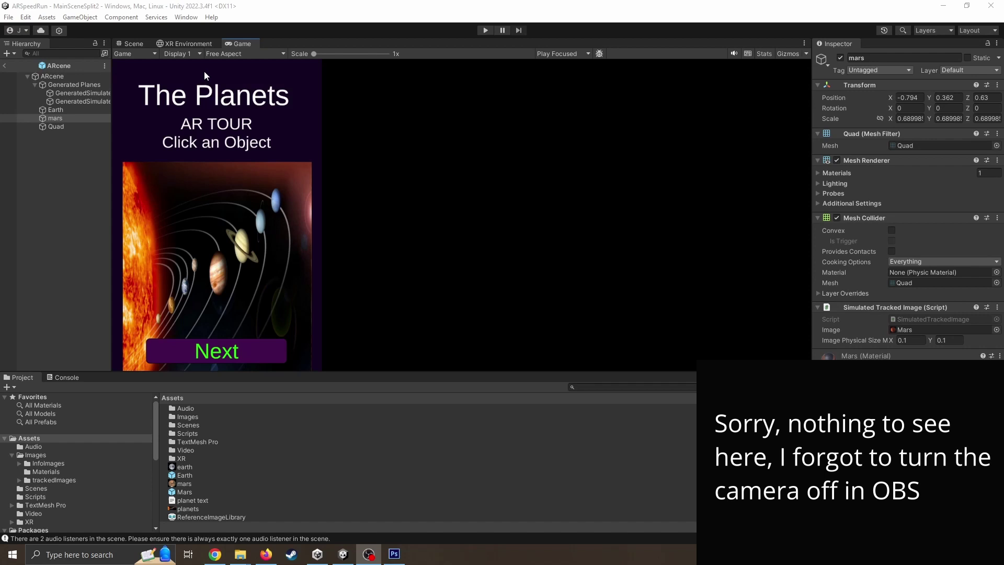
From the XR Environment view, open the Mars prefab asset in Prefab Mode.
click(189, 43)
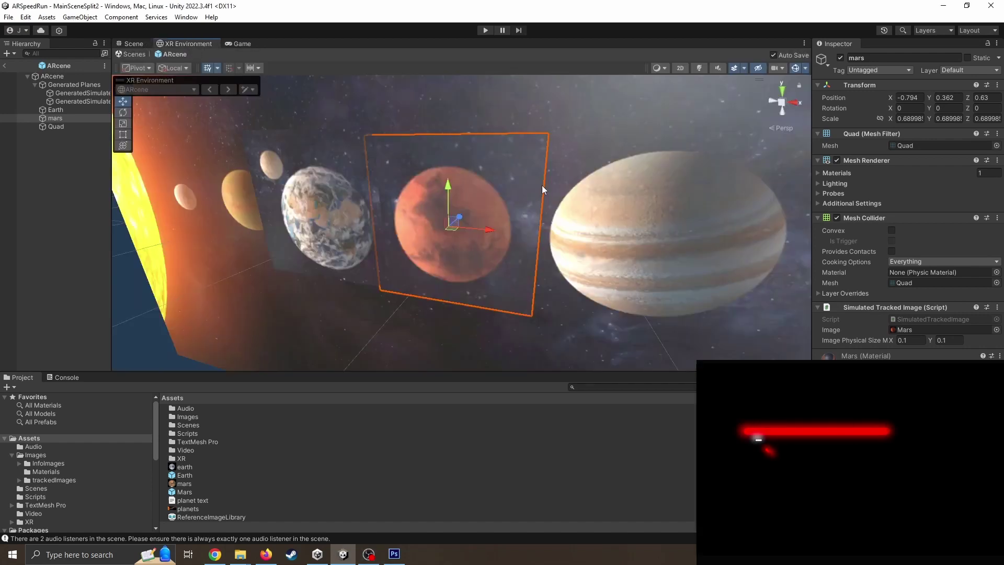
right_drag(479, 208, 511, 199)
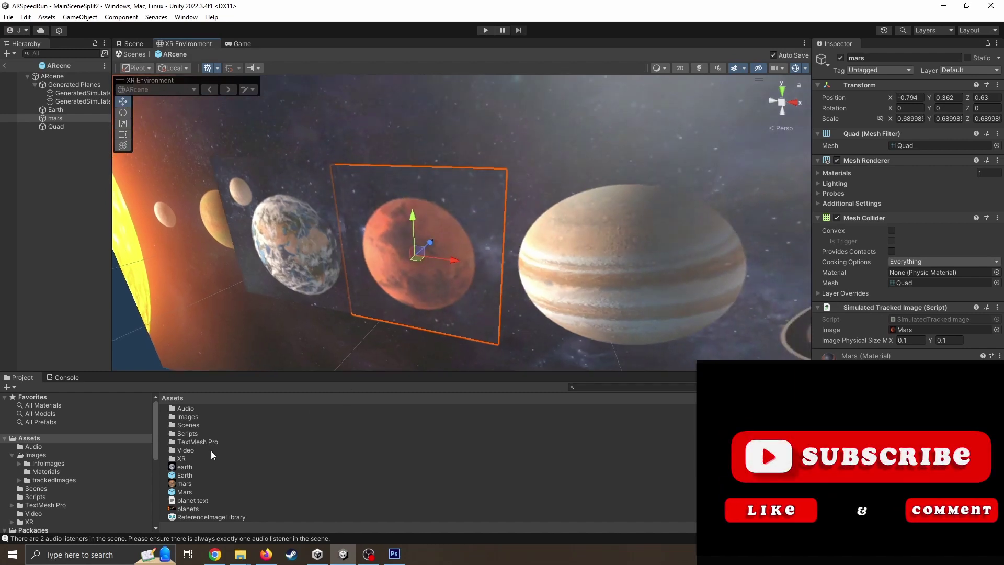
drag(211, 371, 210, 318)
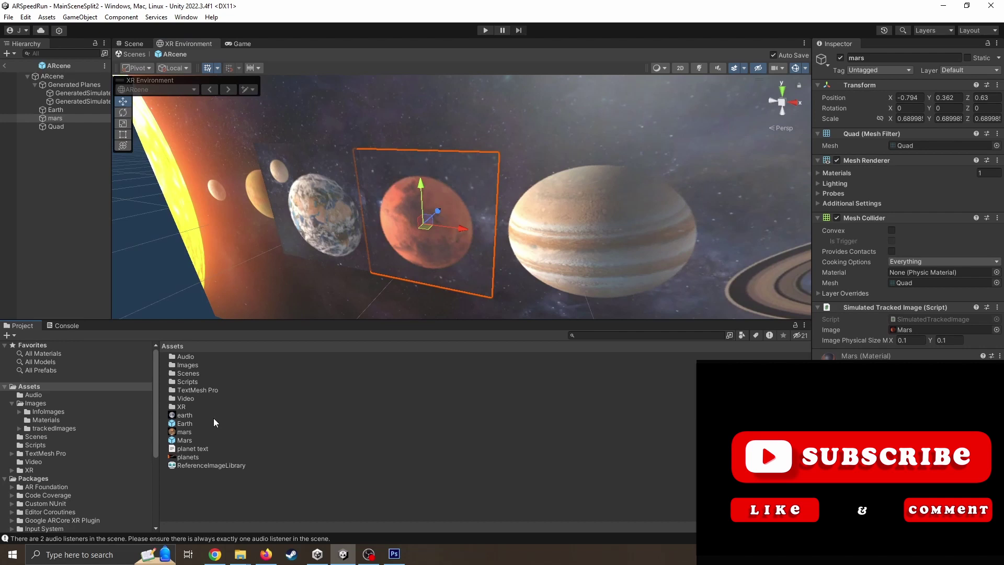
click(189, 440)
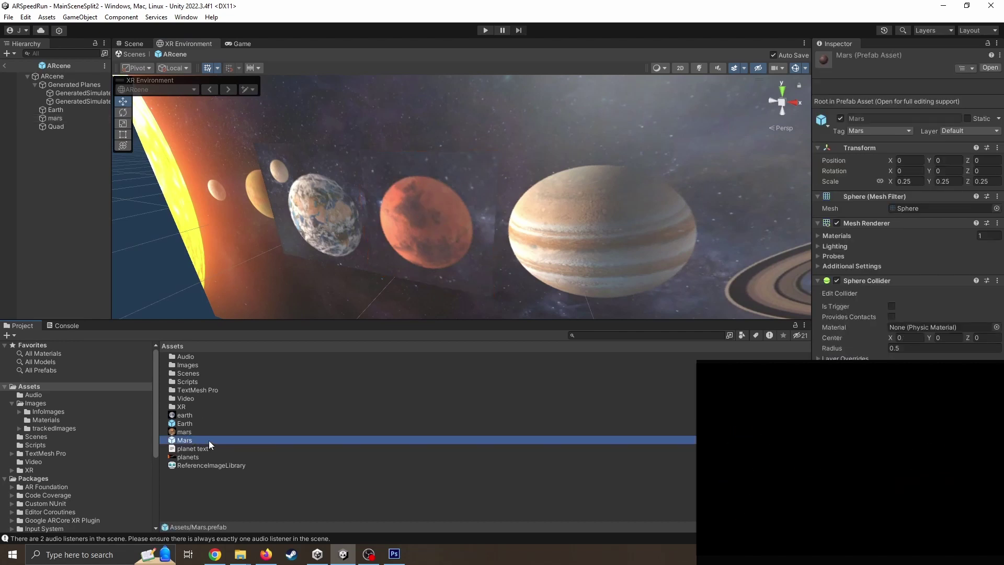
double_click(209, 439)
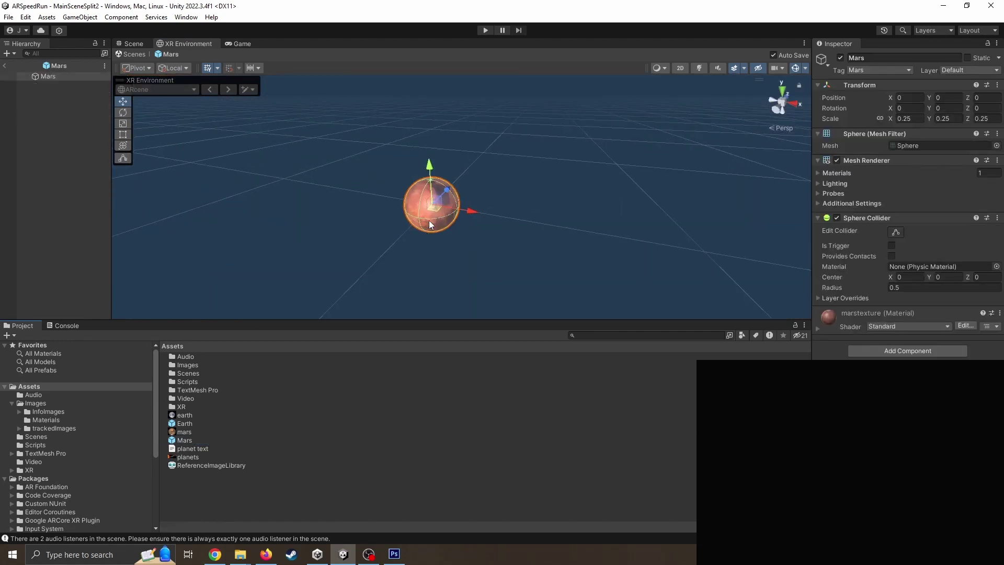
scroll(430, 222, up, 2)
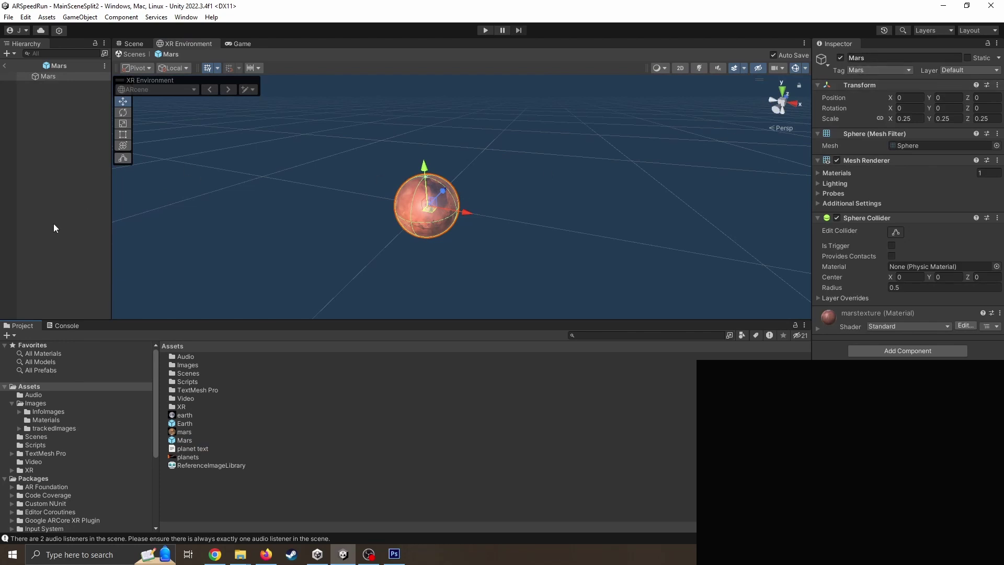
Add a child Cube to Mars, then flatten, shrink, and move it up-right of the planet.
right_click(34, 136)
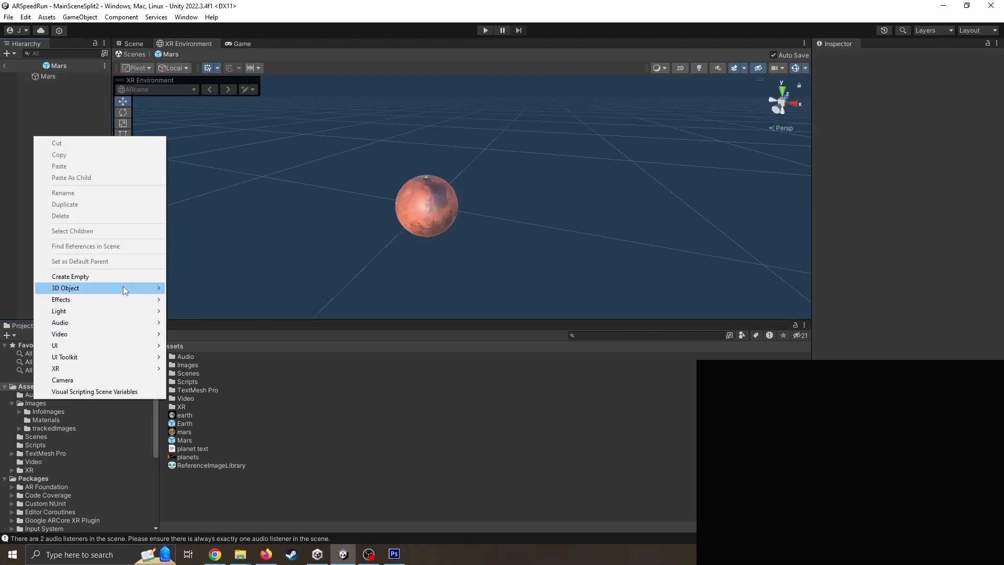
mouse_move(67, 288)
click(193, 290)
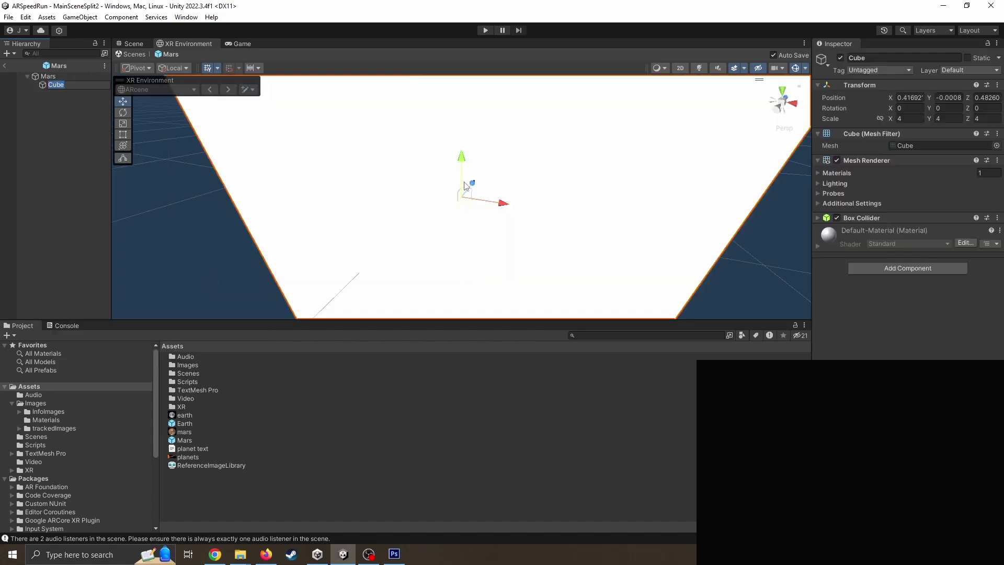
scroll(464, 186, down, 5)
click(123, 123)
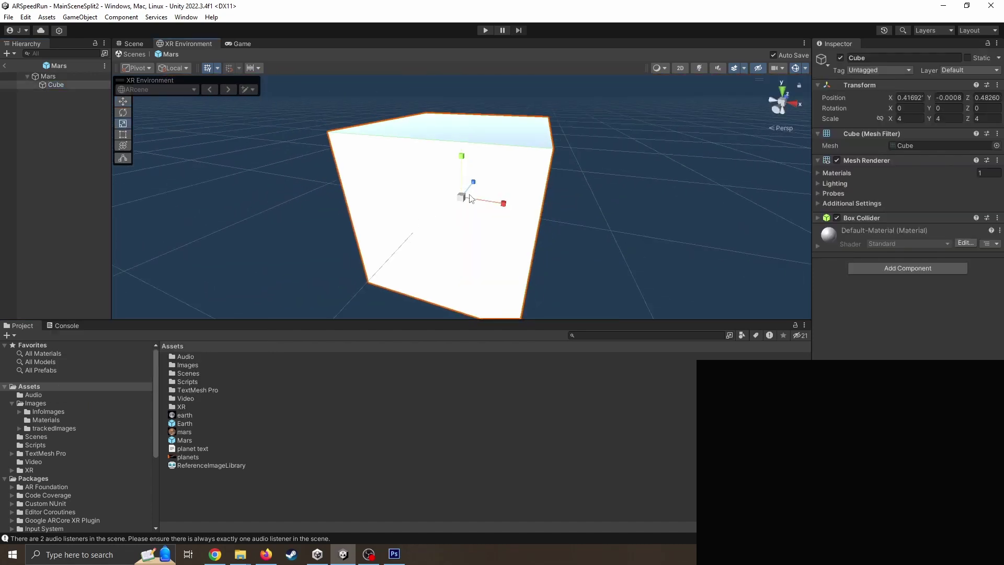
drag(474, 186, 461, 196)
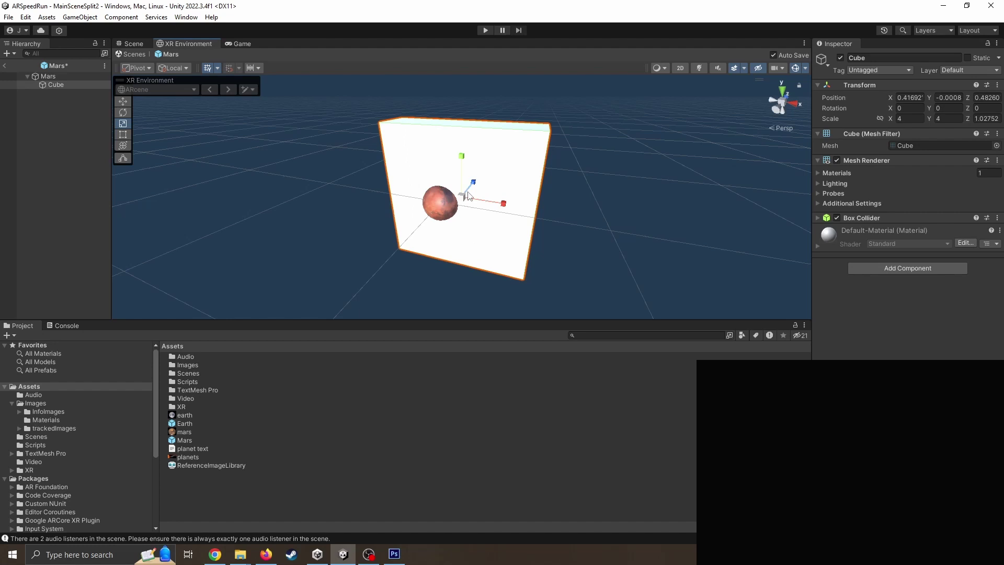
drag(461, 196, 142, 106)
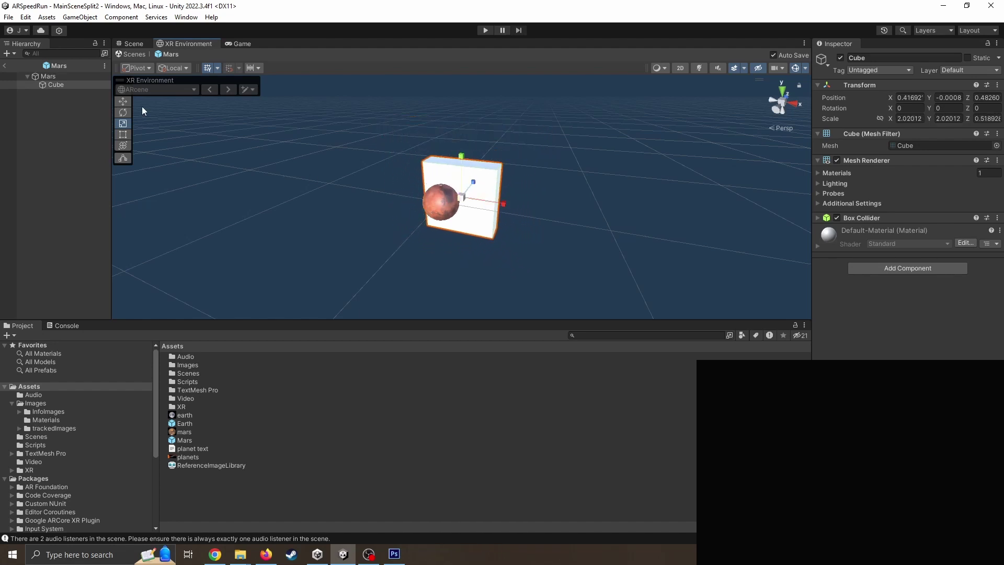
drag(506, 205, 544, 204)
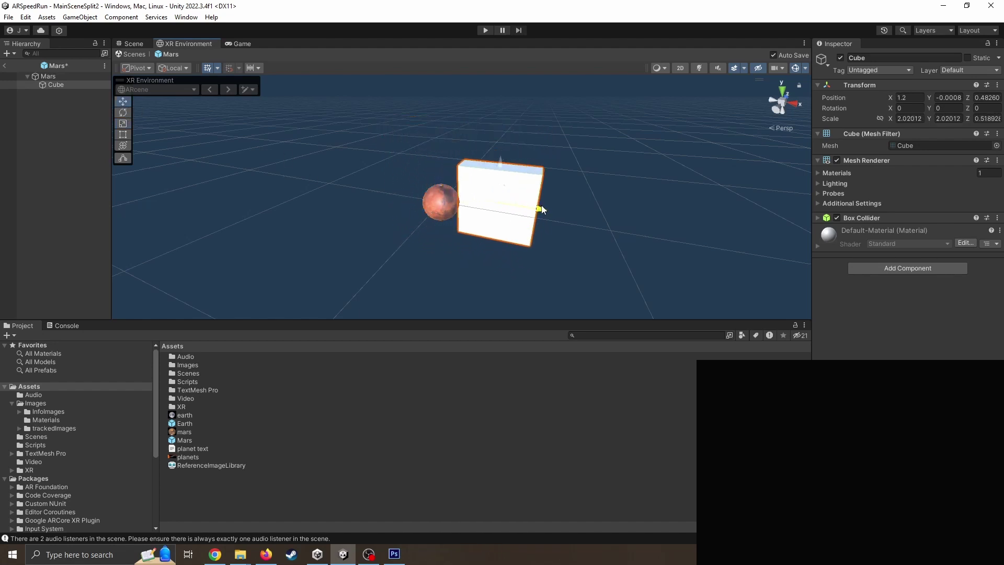
drag(503, 161, 506, 126)
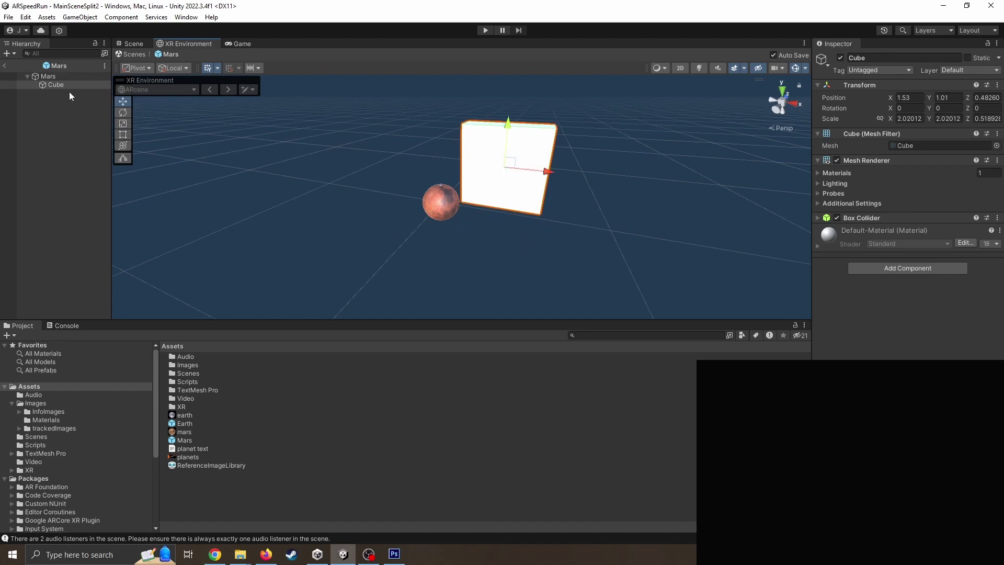
Reselect the cube and push it further back along its depth axis.
click(49, 76)
key(Down)
key(Up)
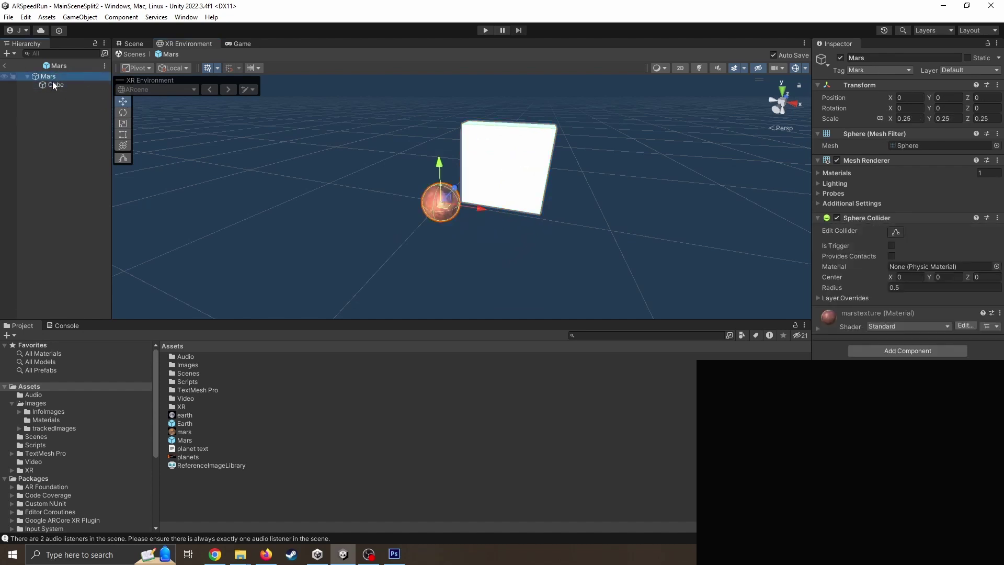
key(Down)
mouse_move(481, 228)
right_down()
mouse_move(549, 220)
mouse_move(416, 202)
right_up()
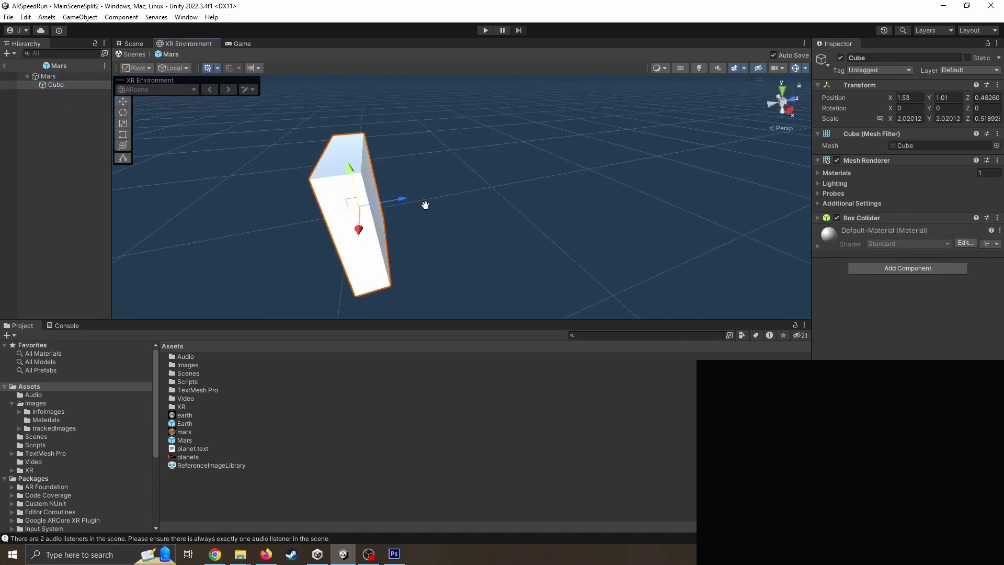
drag(415, 202, 384, 201)
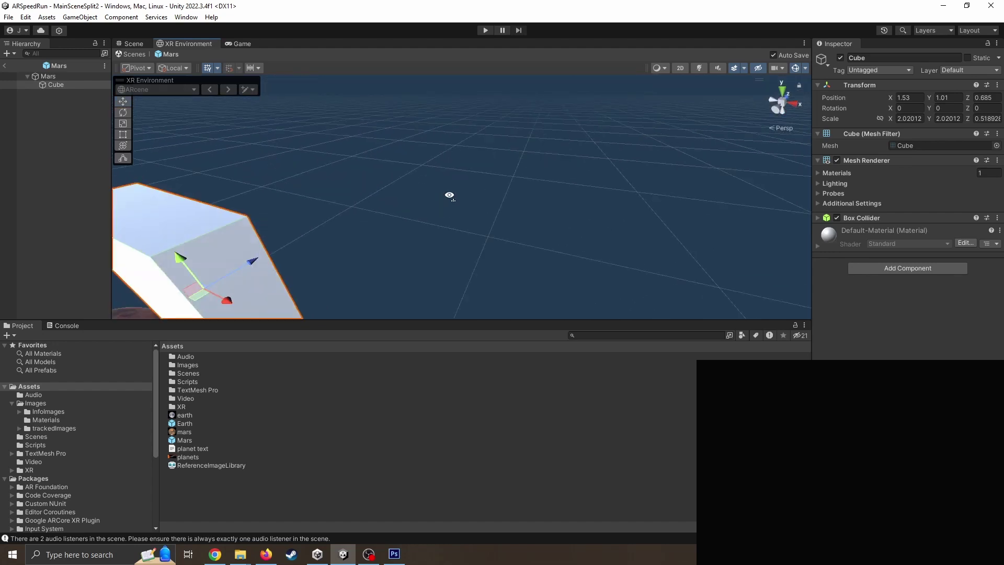
right_drag(384, 201, 229, 544)
Switch to Chrome to view the Pixabay Terraforming Mars video page.
click(214, 554)
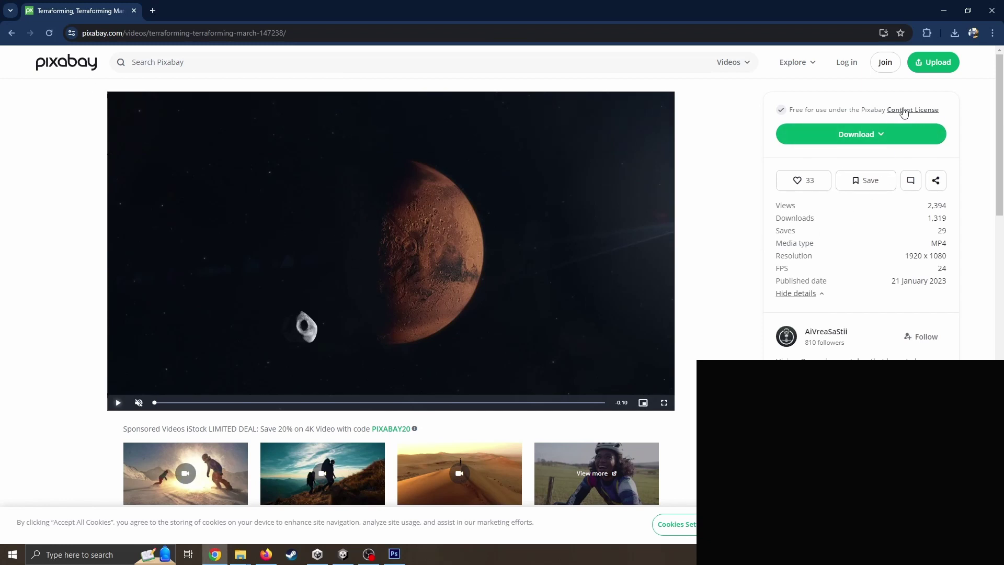
Drop the Mars clip from the Video folder onto the cube, then return to the main scene.
click(943, 10)
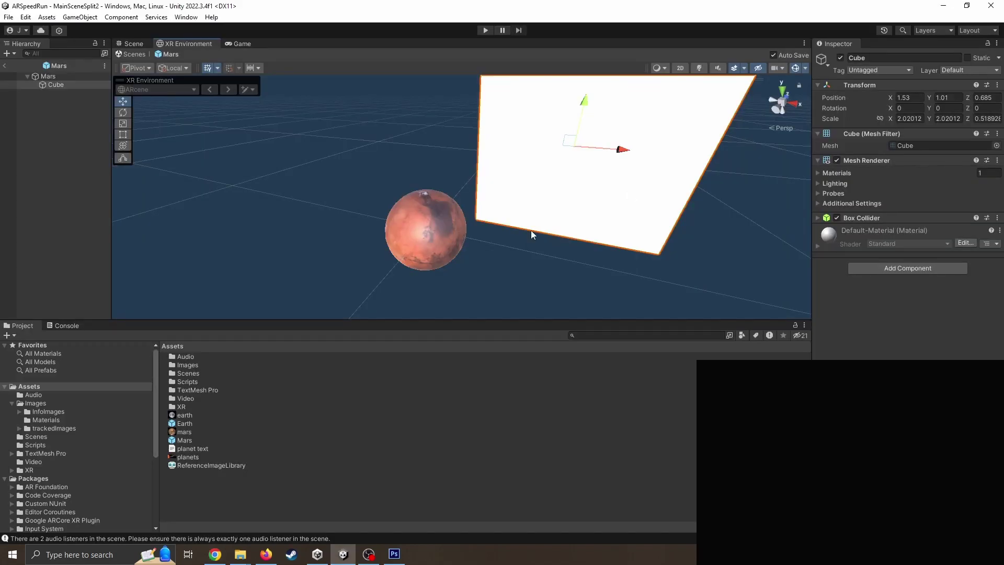
right_drag(291, 317, 280, 277)
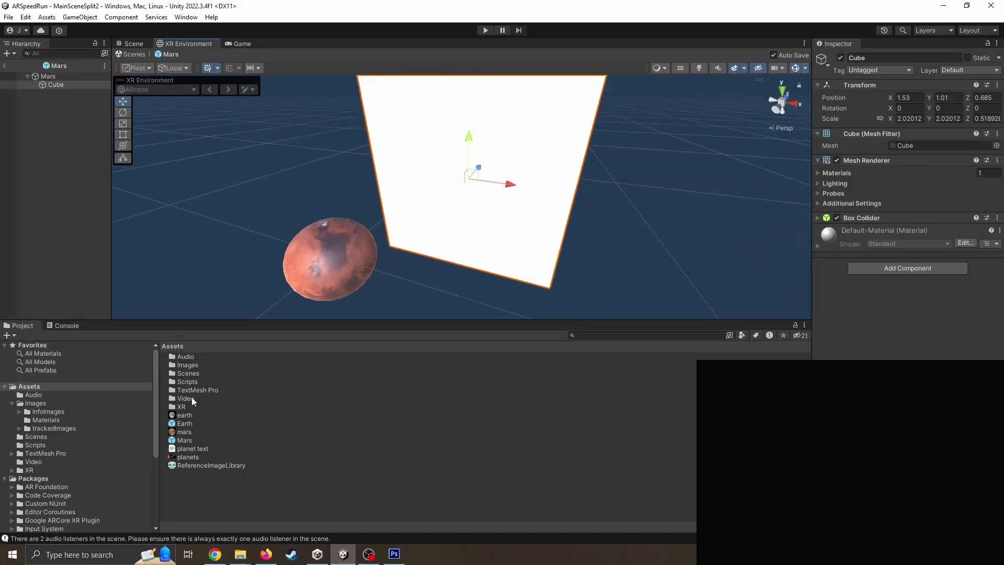
double_click(187, 399)
click(225, 357)
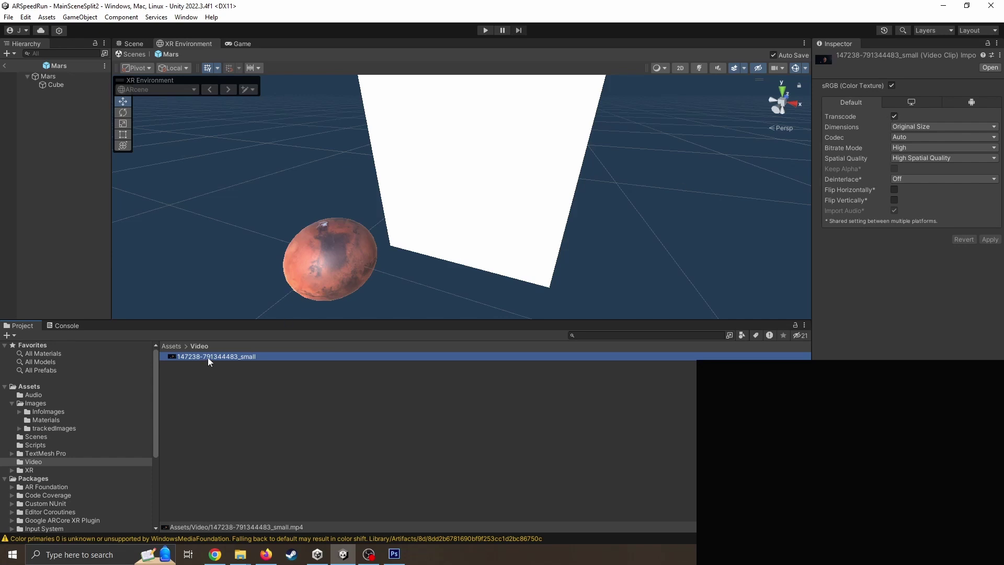
drag(271, 327, 475, 204)
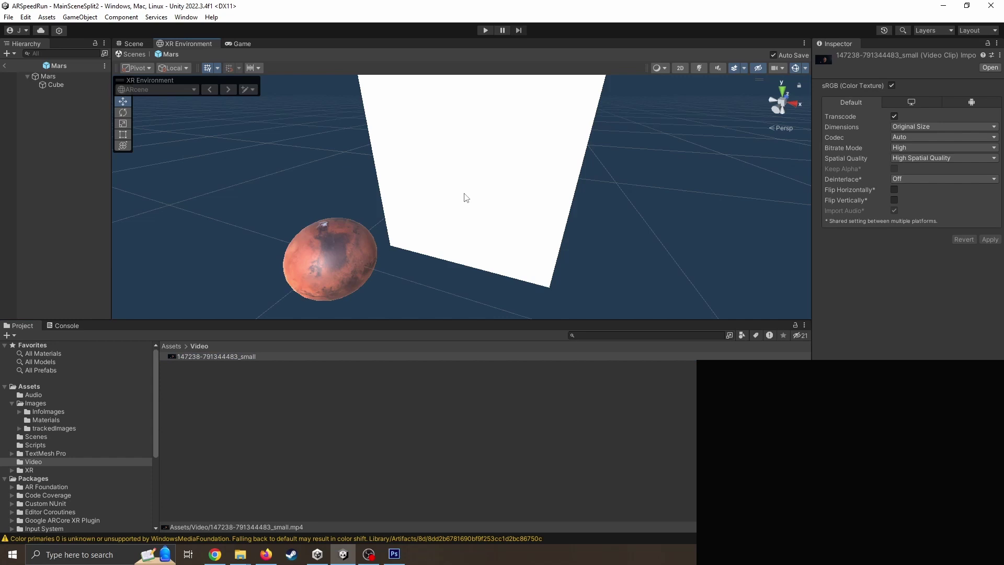
click(136, 56)
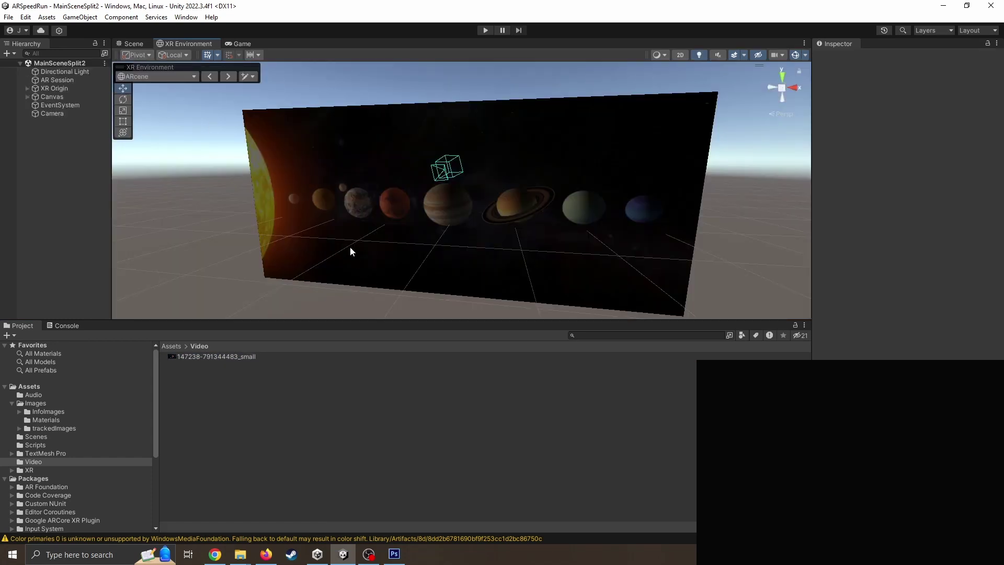
Play the scene in the Game view, pan across the planets to the video cube, then stop.
click(240, 46)
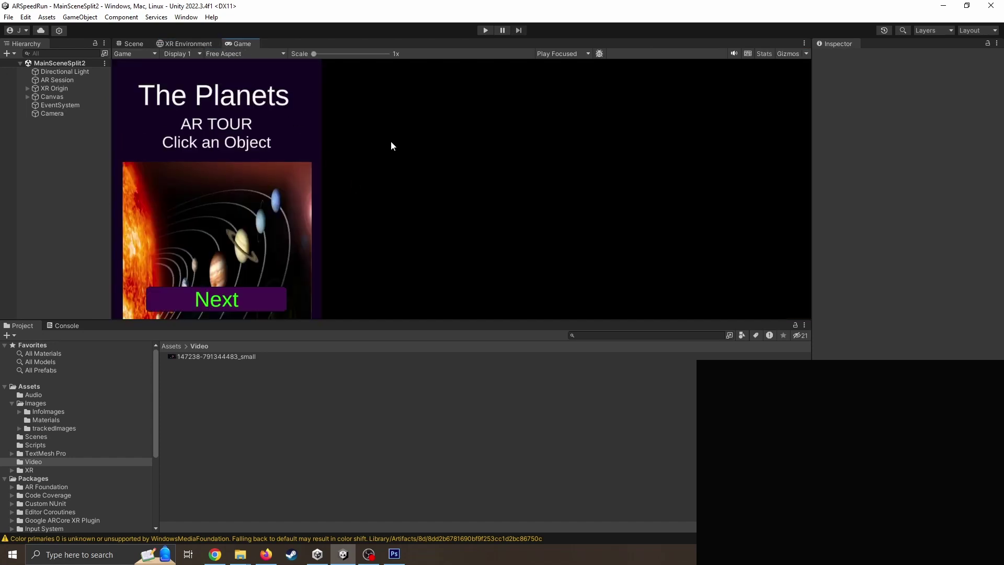
click(485, 32)
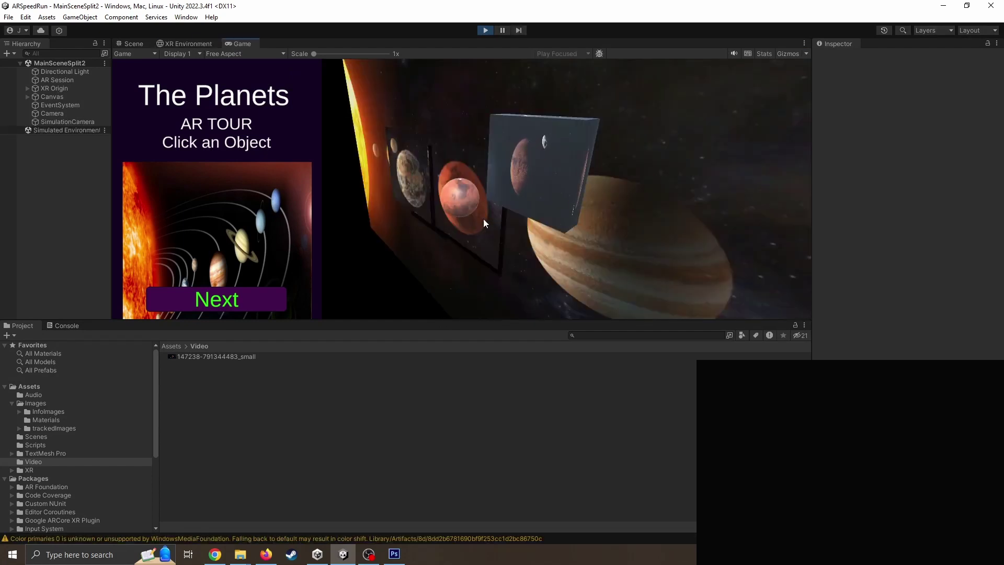
right_drag(459, 213, 547, 225)
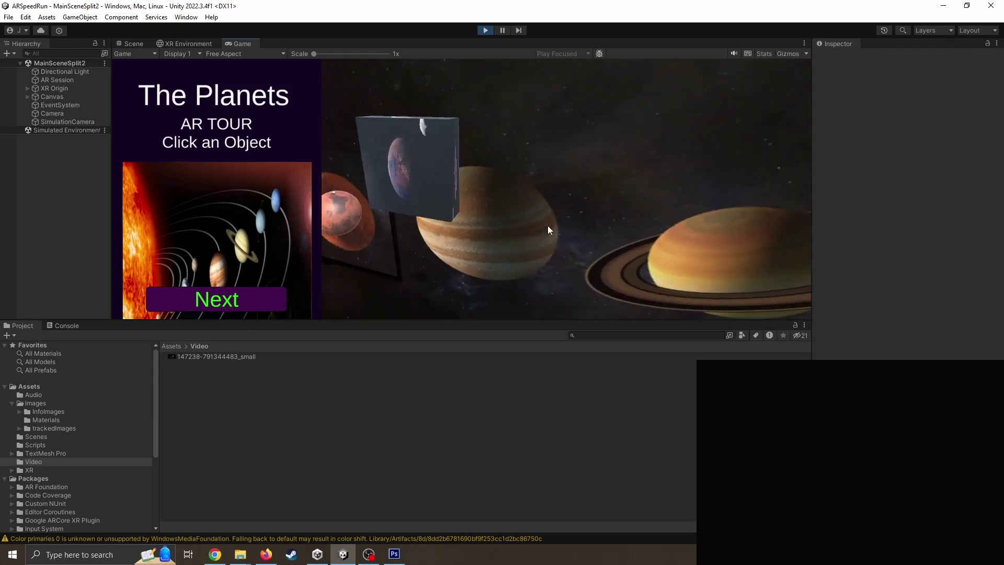
mouse_move(478, 250)
right_down()
mouse_move(629, 234)
mouse_move(554, 235)
right_up()
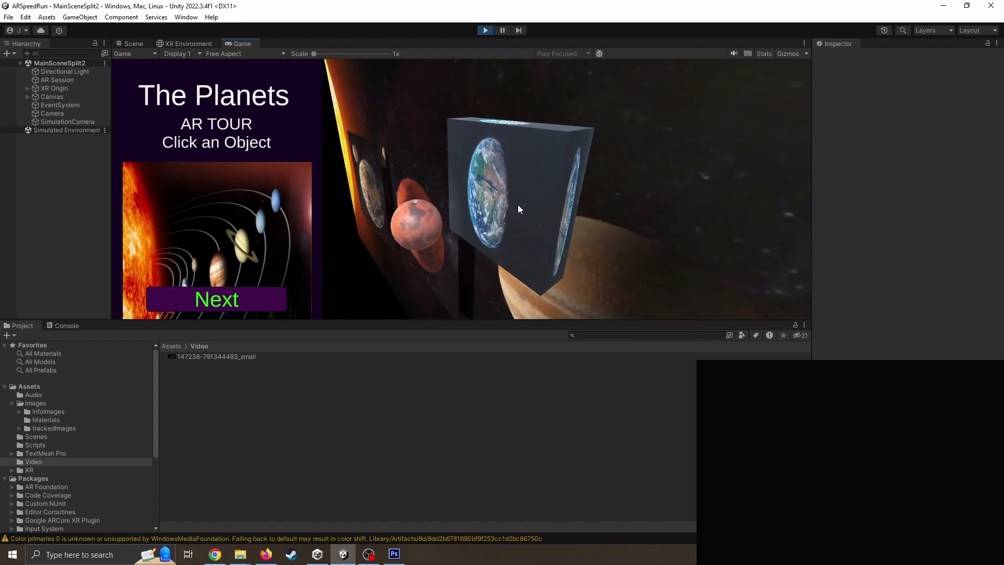
mouse_move(555, 236)
right_down()
mouse_move(533, 225)
mouse_move(603, 231)
right_up()
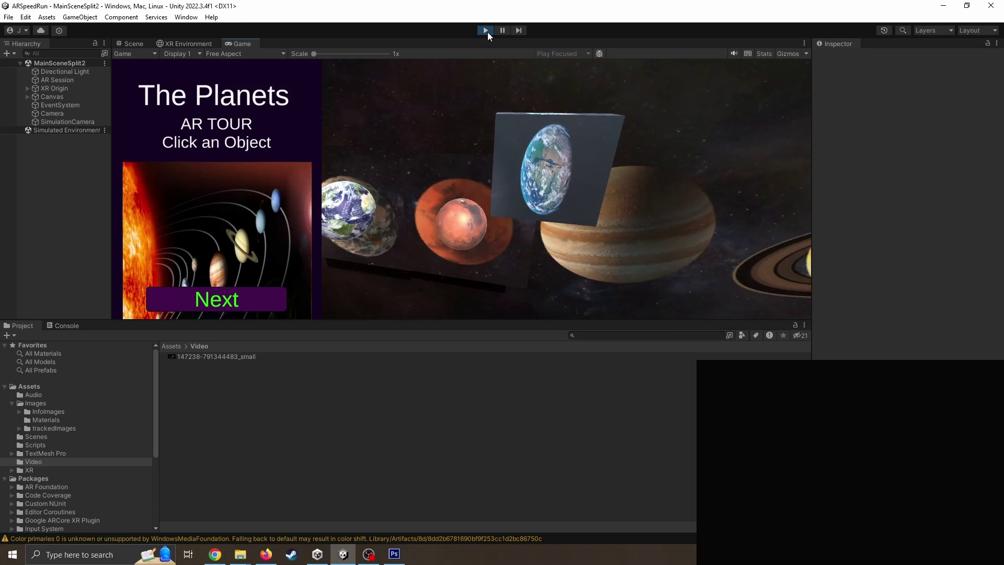
click(486, 30)
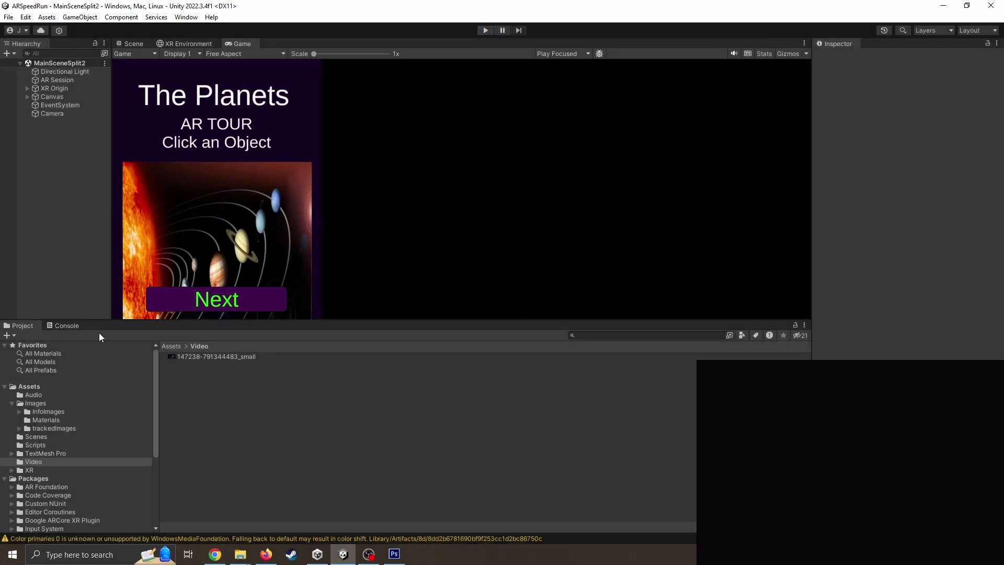
Reopen the Mars prefab, select its Cube, and enable Loop on its Video Player.
click(178, 346)
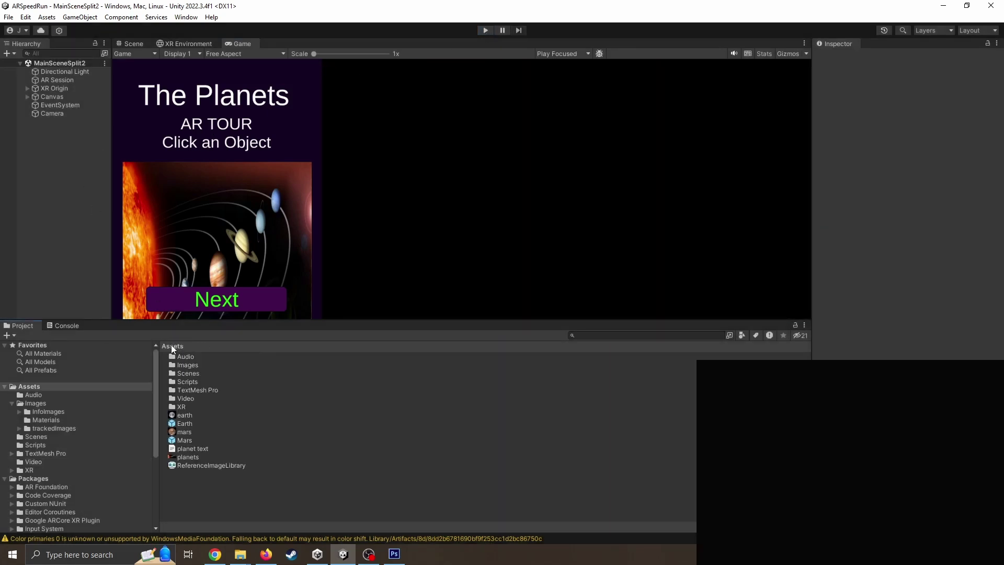
click(184, 431)
double_click(185, 440)
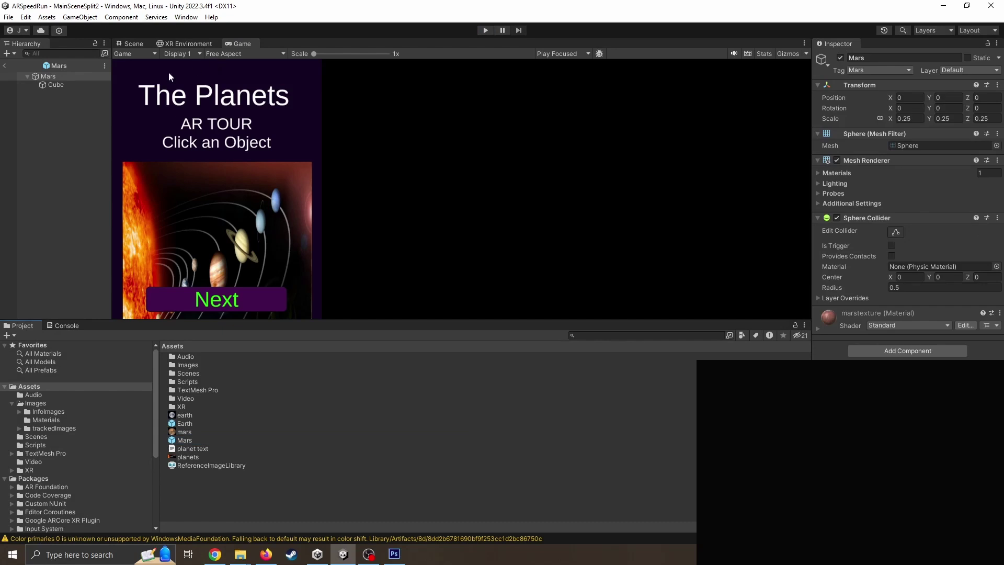
click(61, 82)
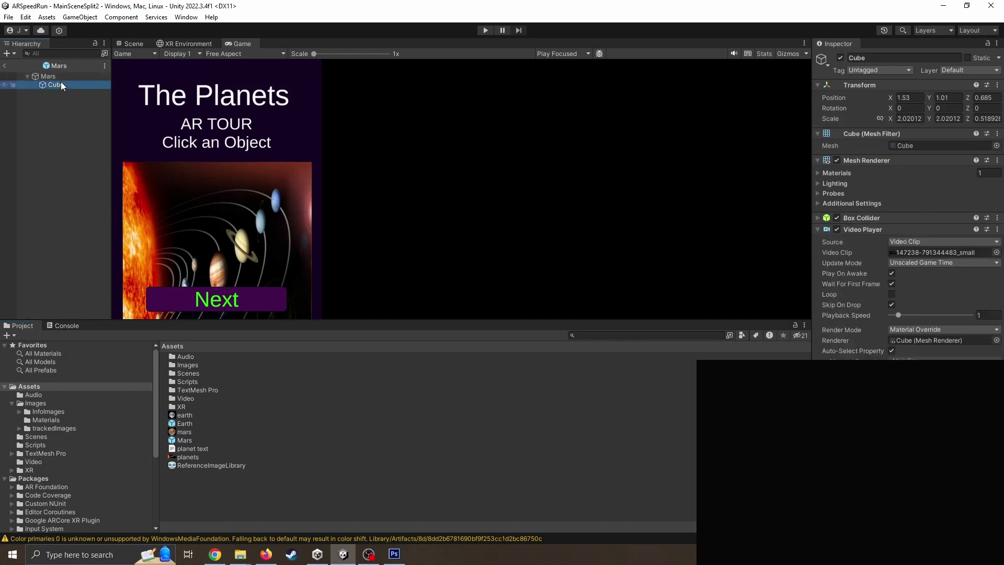
click(181, 42)
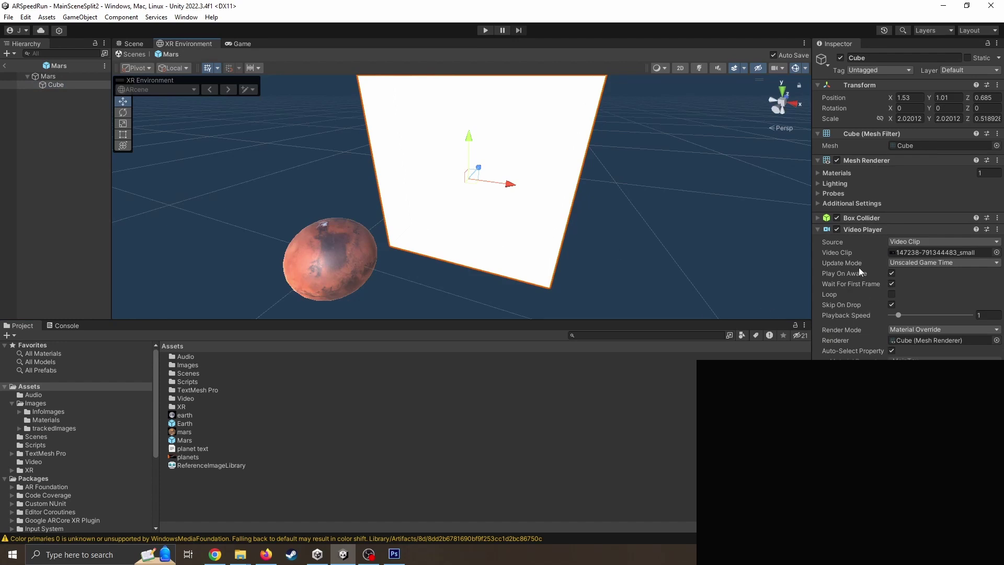
click(890, 274)
click(891, 294)
Play the scene again, turning and strafing the camera to watch the video cube near Mars.
click(485, 31)
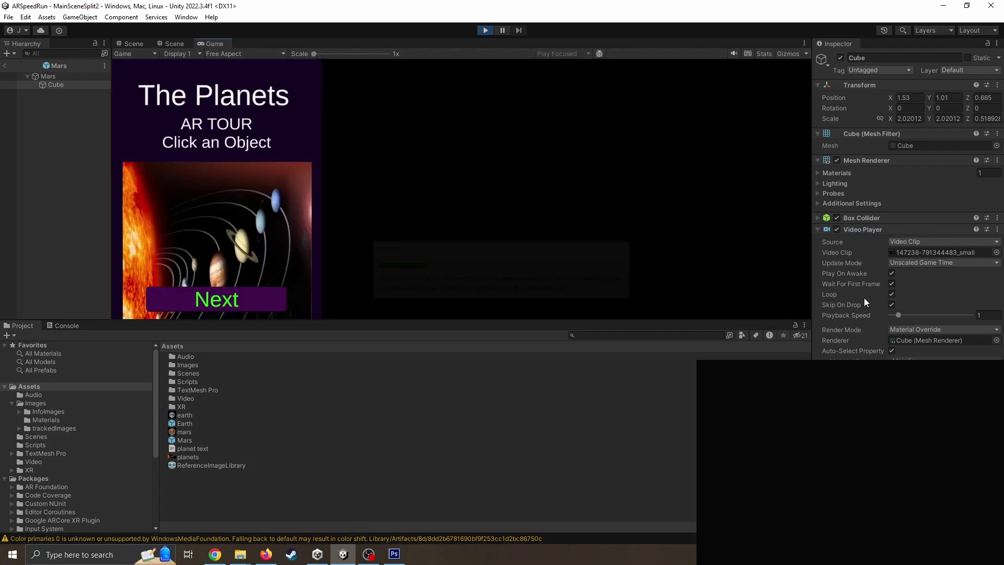
right_drag(429, 236, 488, 233)
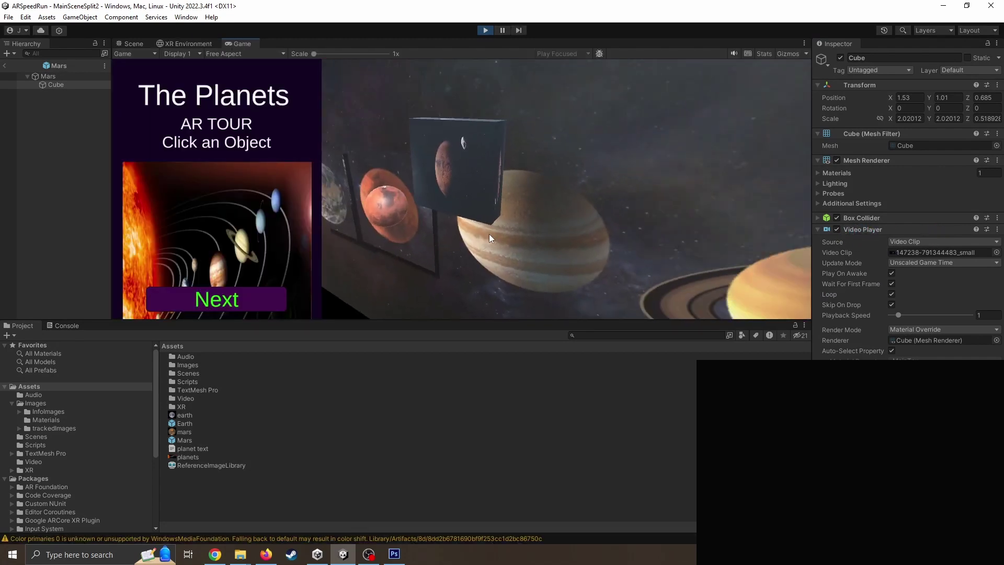
key(a)
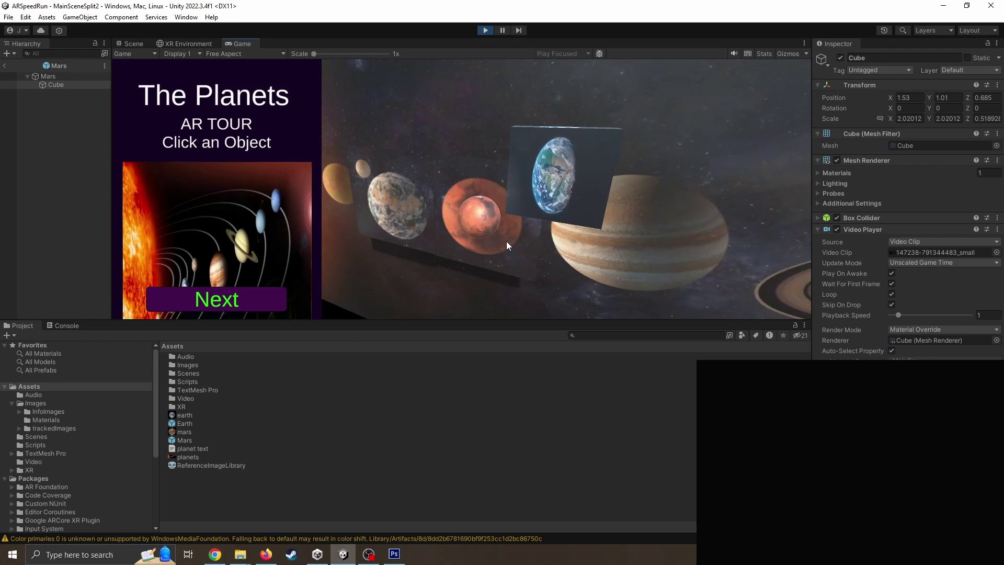
click(506, 241)
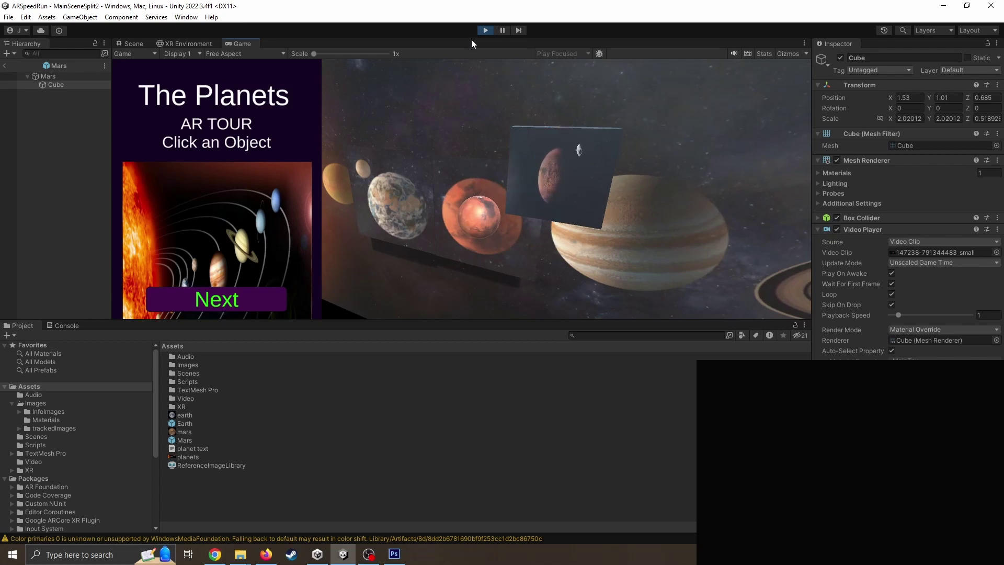